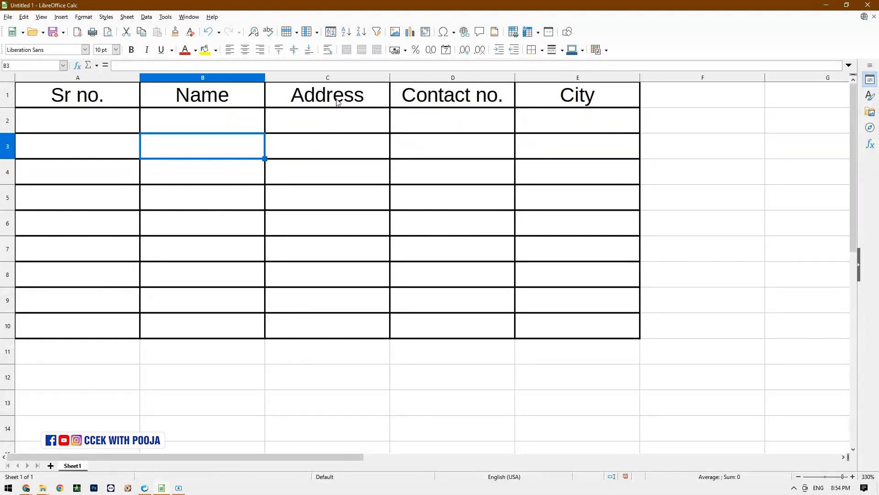
left_click(338, 100)
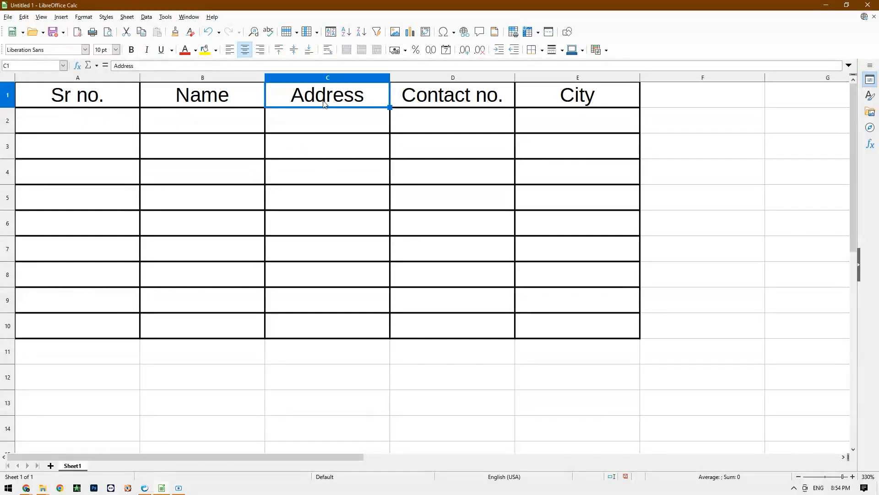
left_click(134, 18)
mouse_move(153, 53)
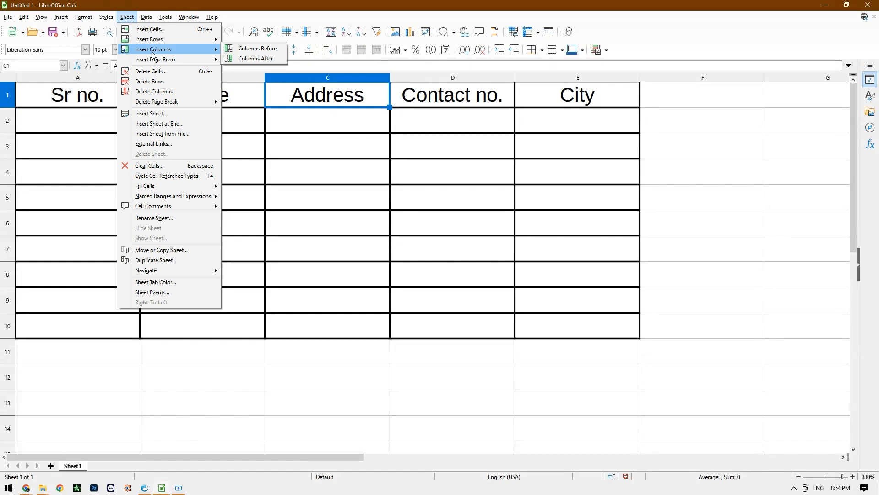
key("Escape")
key("Escape")
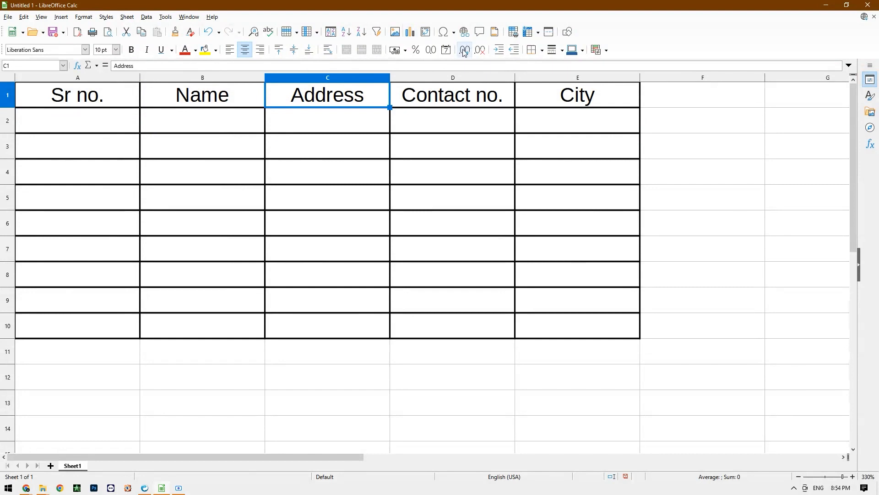
left_click(202, 77)
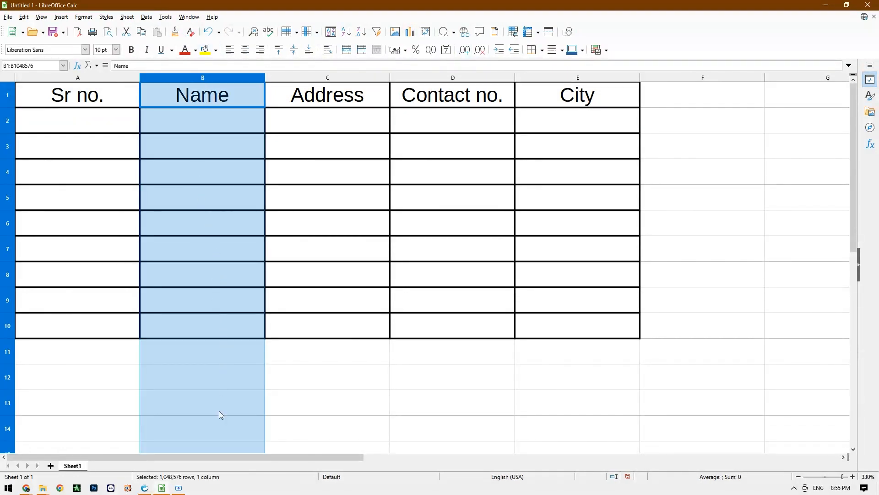
left_click(237, 349)
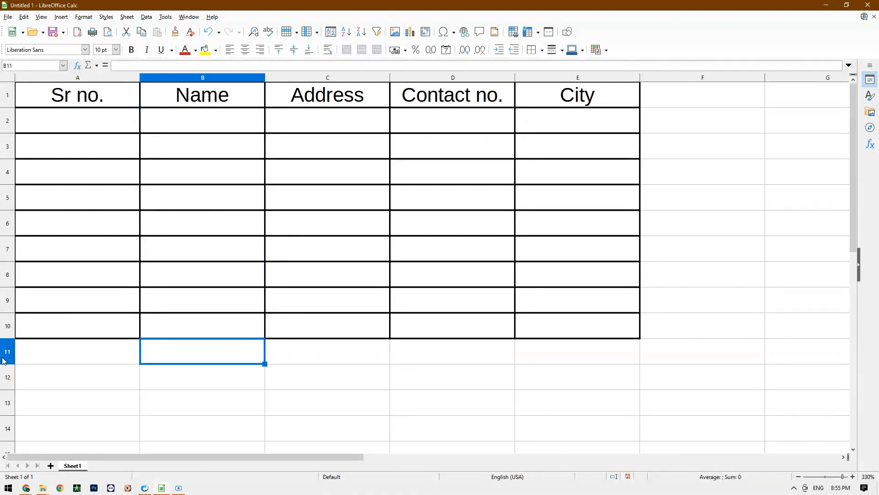
left_click(9, 174)
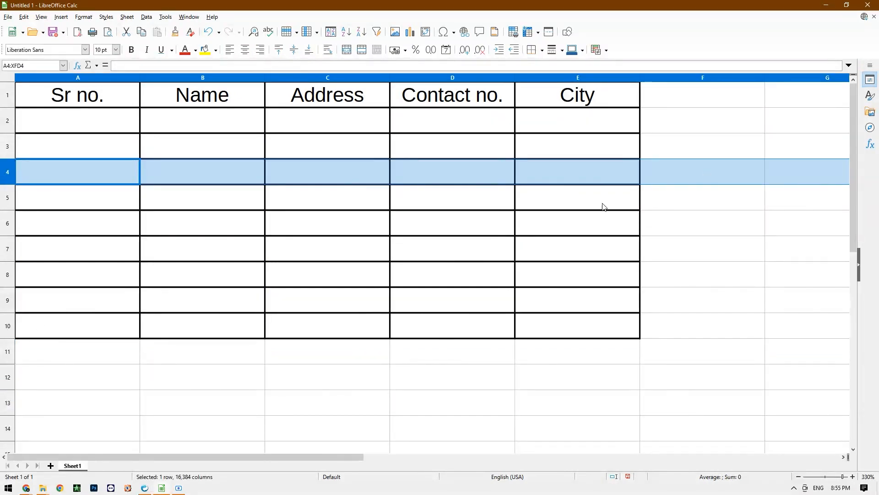
left_click(323, 175)
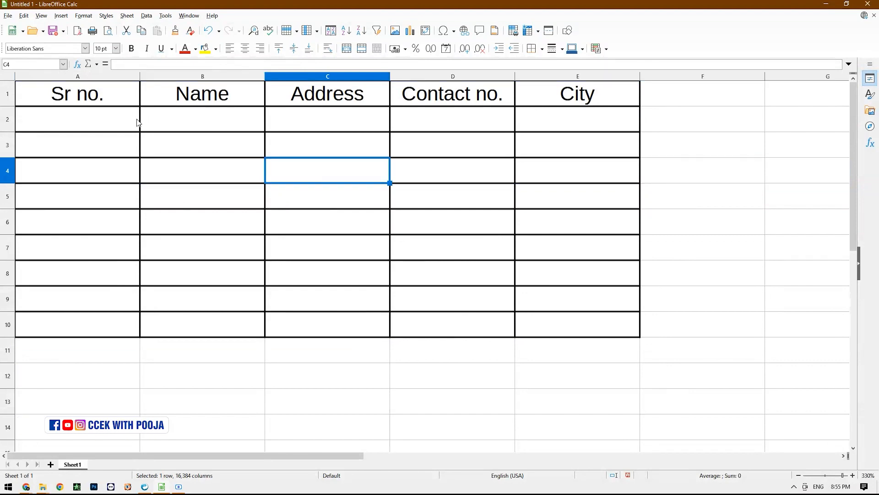
- Insert a blank column before the Address column
left_click(327, 91)
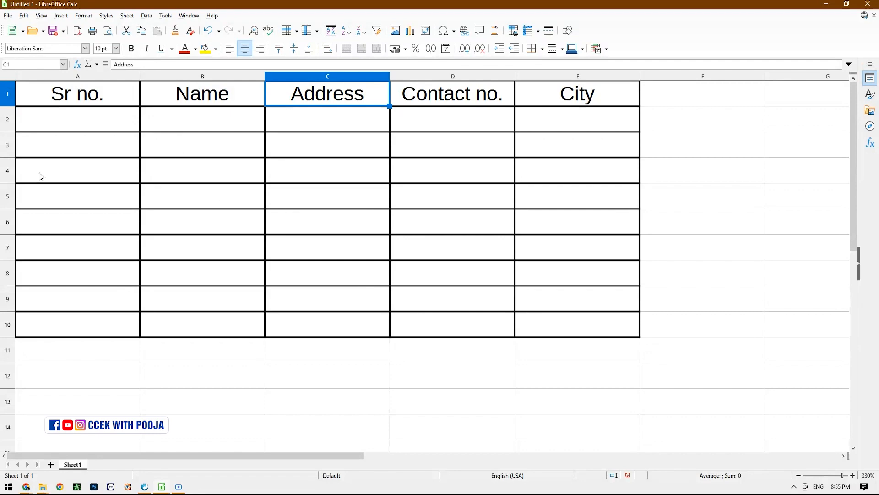
left_click(133, 16)
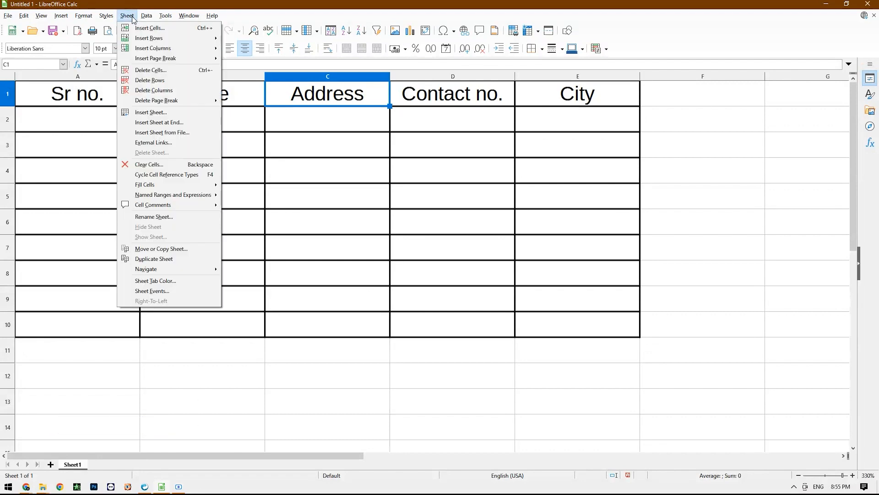
mouse_move(143, 50)
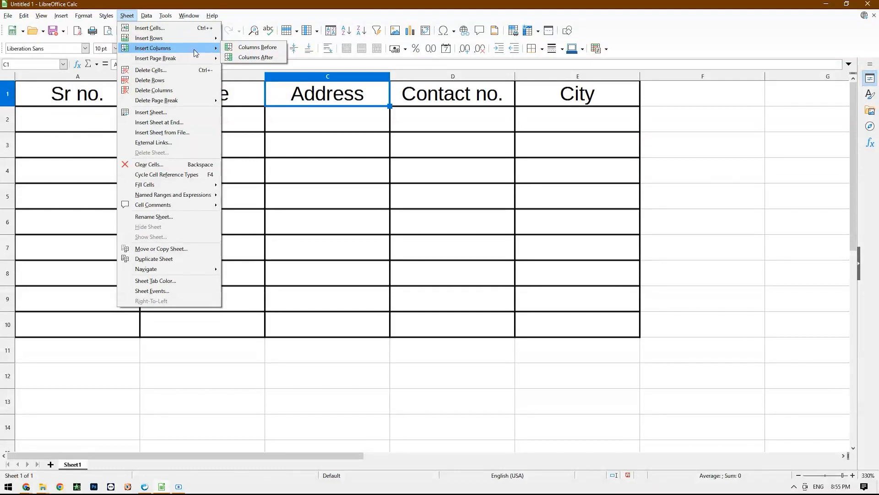
left_click(243, 51)
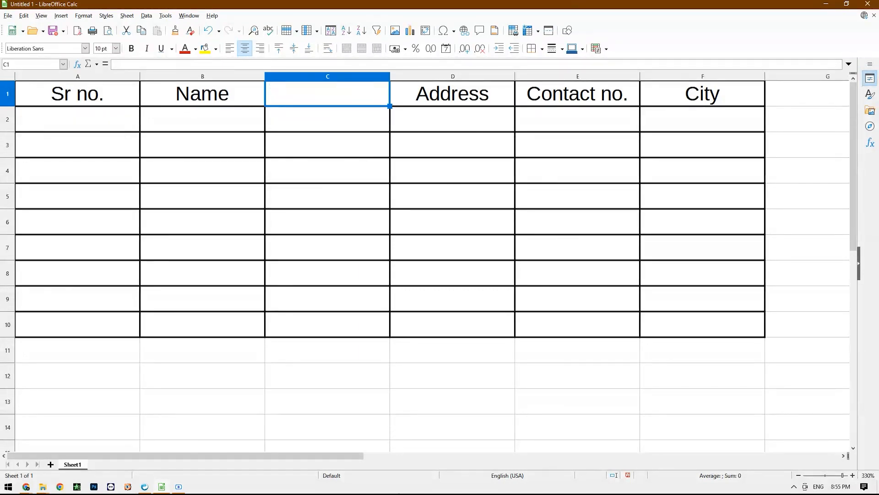
- Insert a blank column after the Address column
left_click(475, 104)
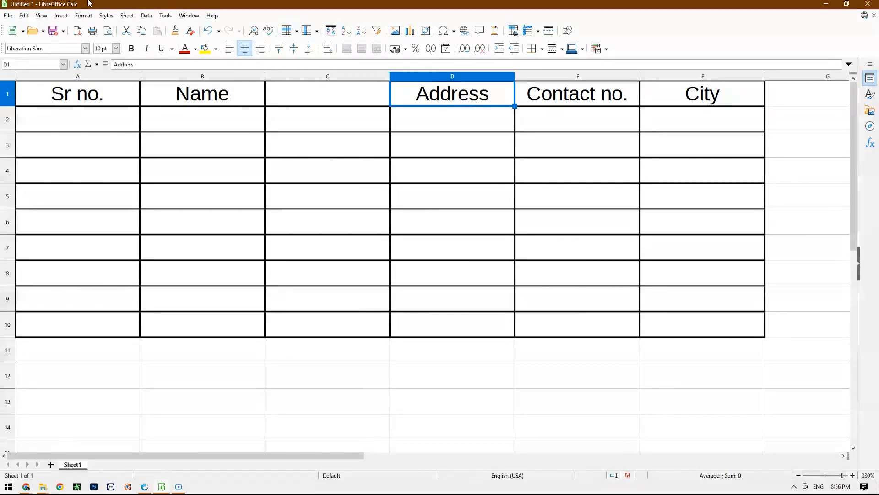
left_click(125, 16)
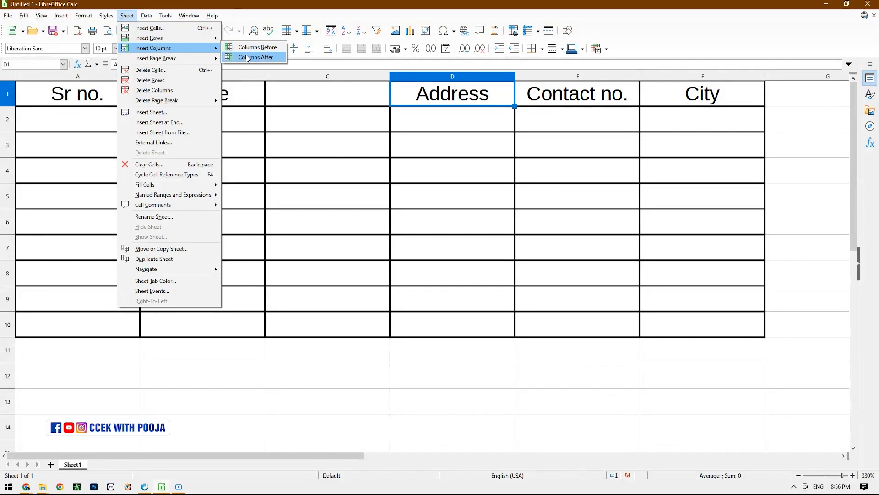
left_click(246, 58)
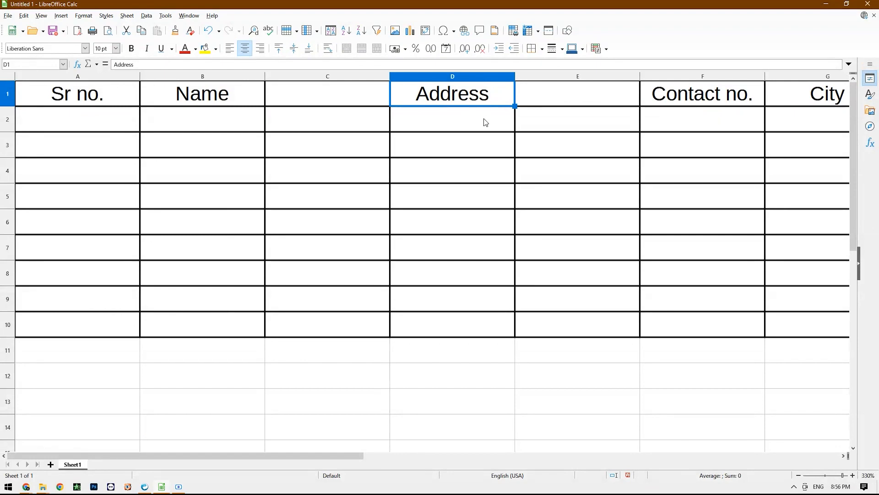
- Enter the serial numbers 101, 102, 103 and 104 in cells A2 to A5 under Sr no
left_click(116, 127)
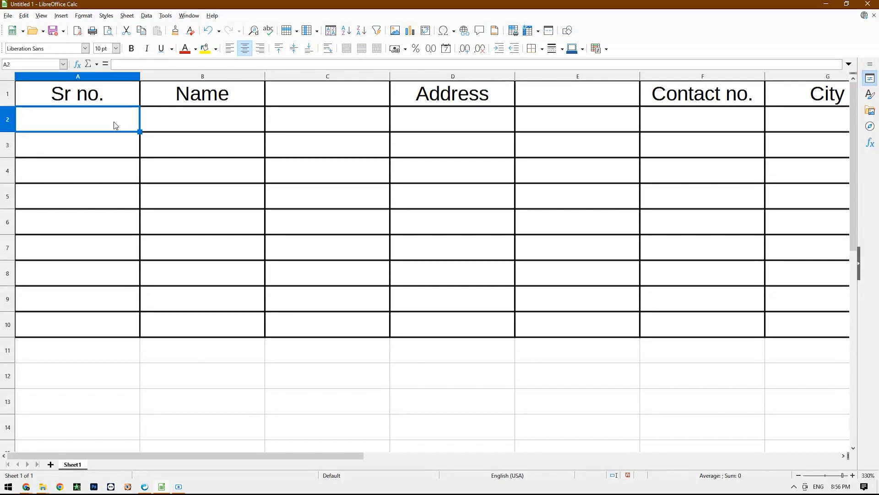
type("101")
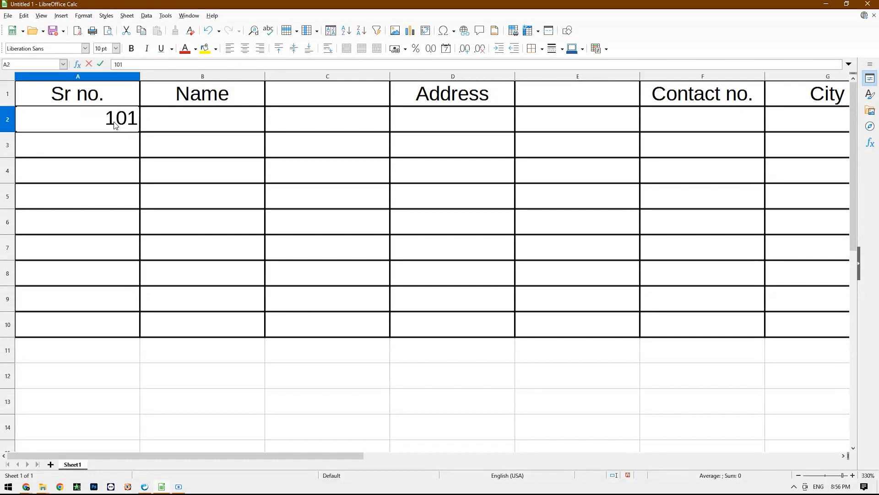
key("Return")
type("102")
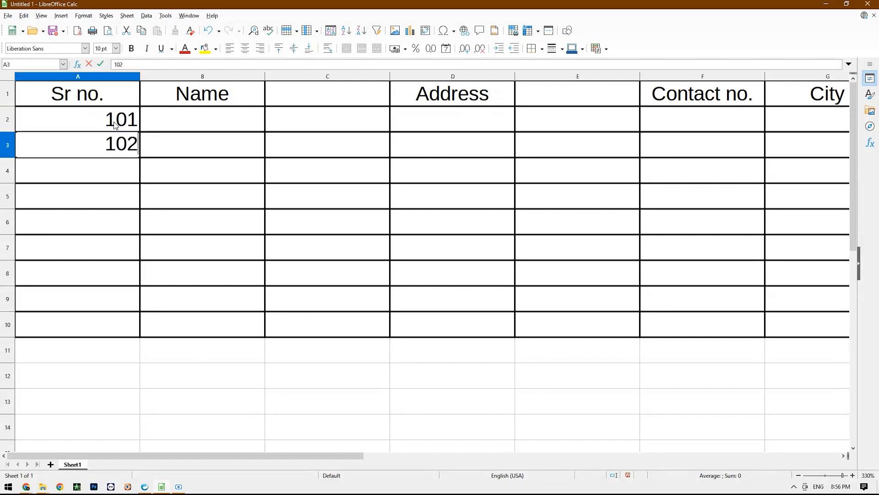
key("Return")
type("103")
key("Return")
type("104")
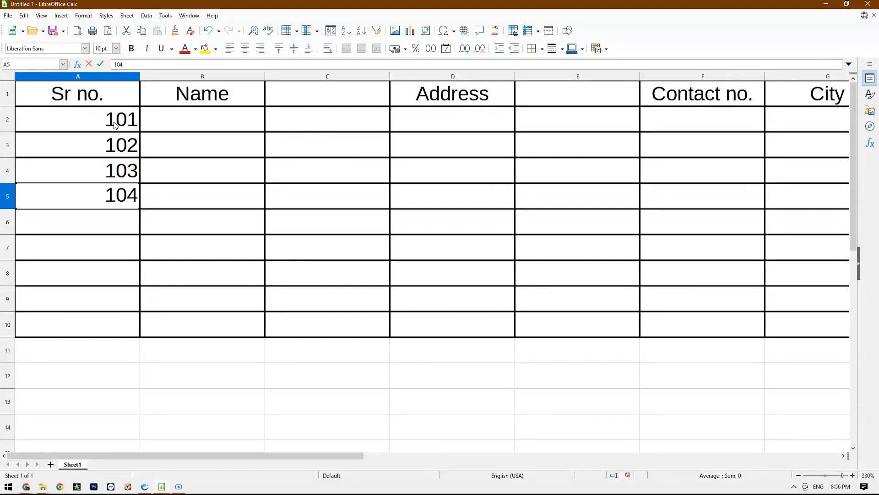
key("Return")
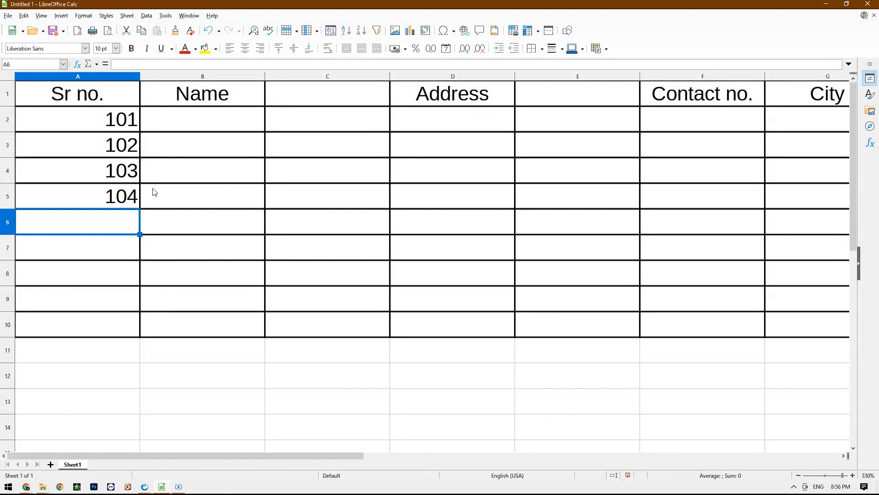
- Insert one blank row below and one blank row above the row with serial number 102
left_click(125, 150)
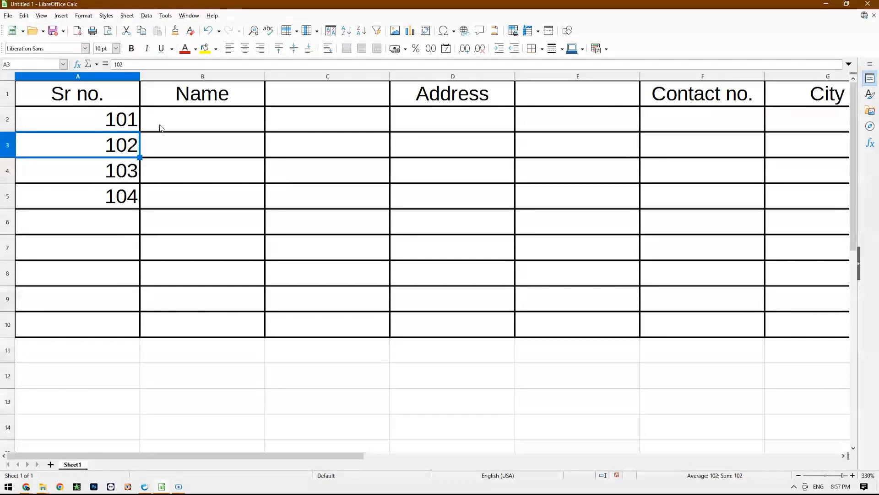
left_click(127, 17)
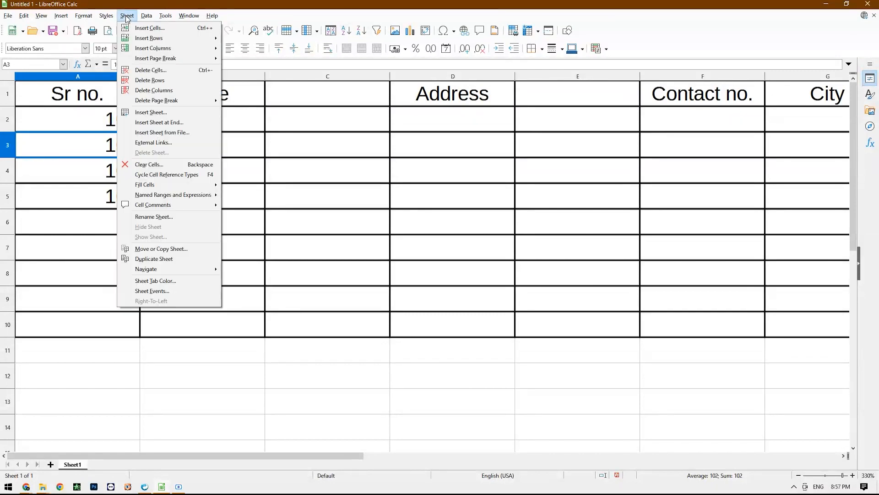
mouse_move(146, 48)
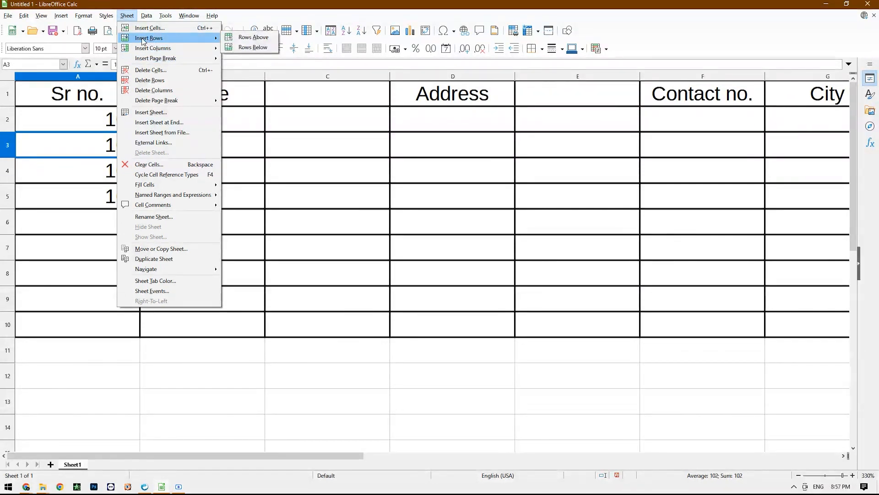
left_click(251, 48)
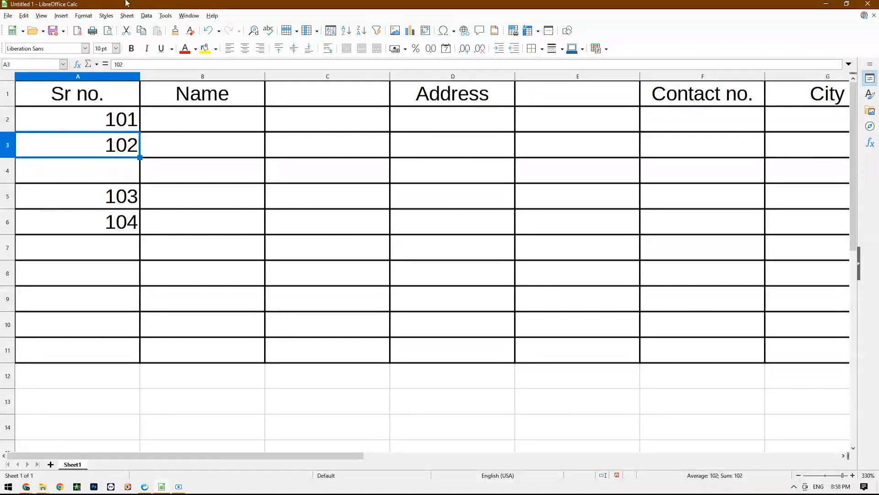
left_click(128, 16)
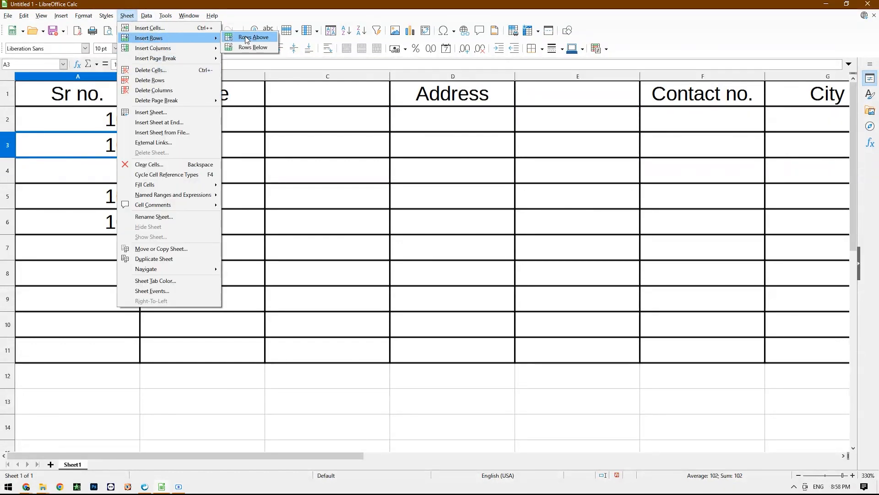
left_click(246, 37)
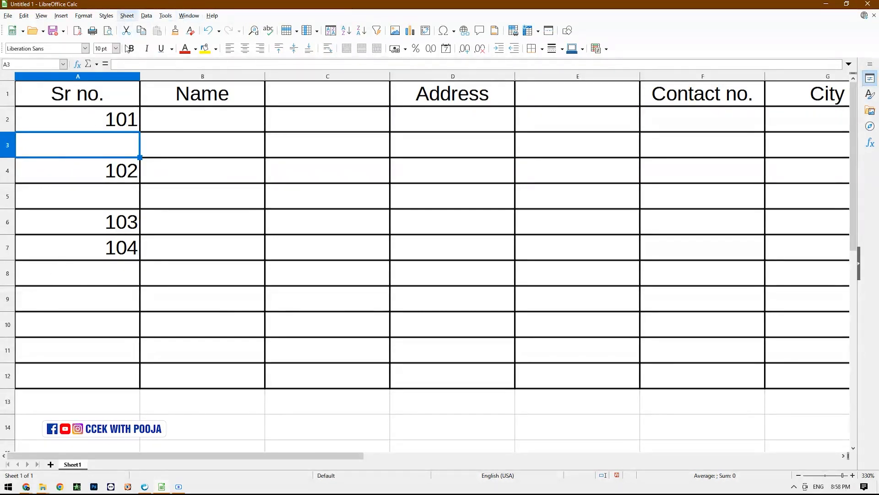
left_click(127, 15)
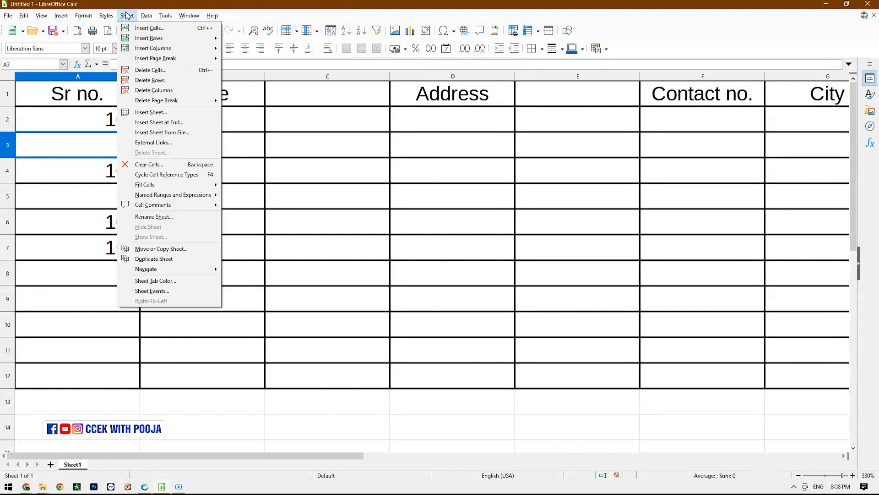
mouse_move(143, 44)
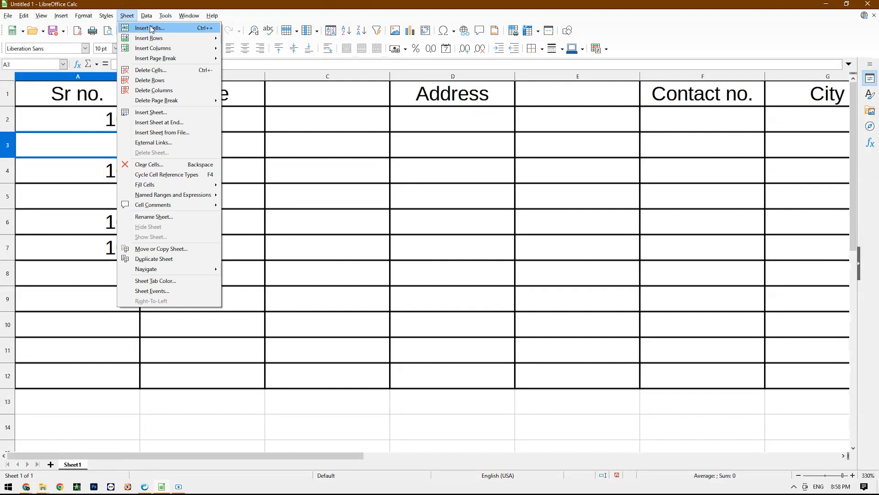
left_click(300, 142)
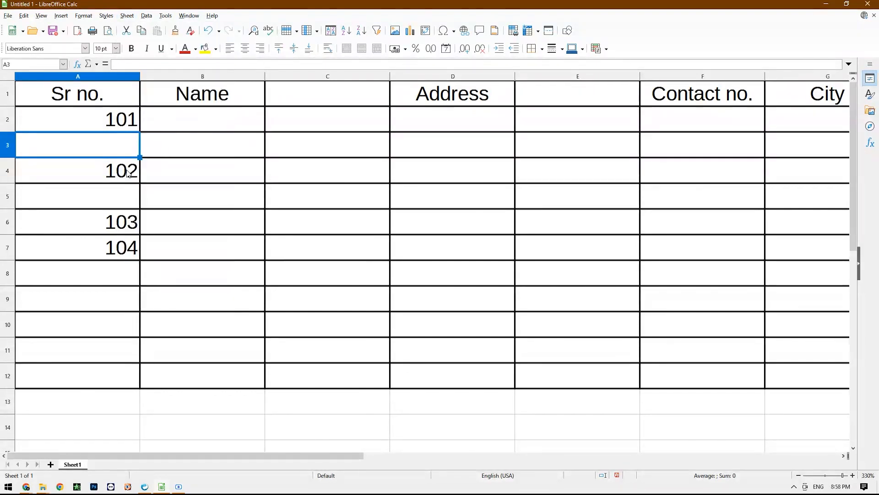
- Enter the person's first name in cell B2 under Name, beside serial number 101
left_click(203, 130)
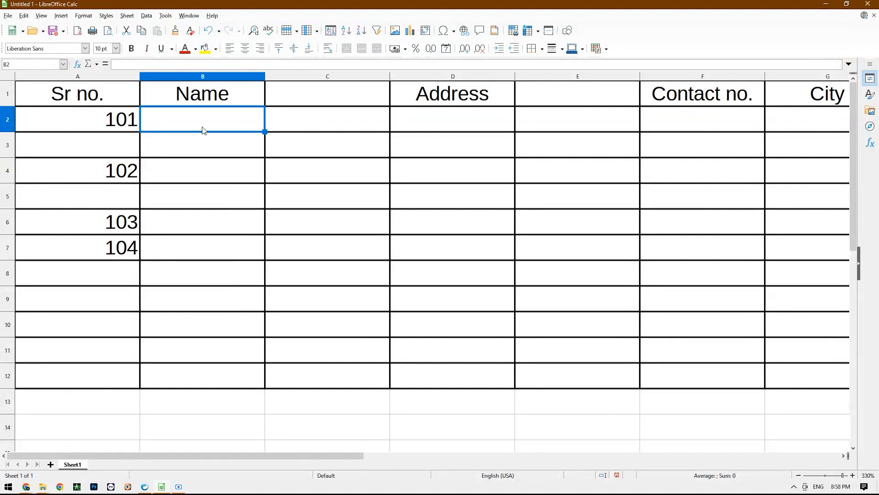
type("Aman")
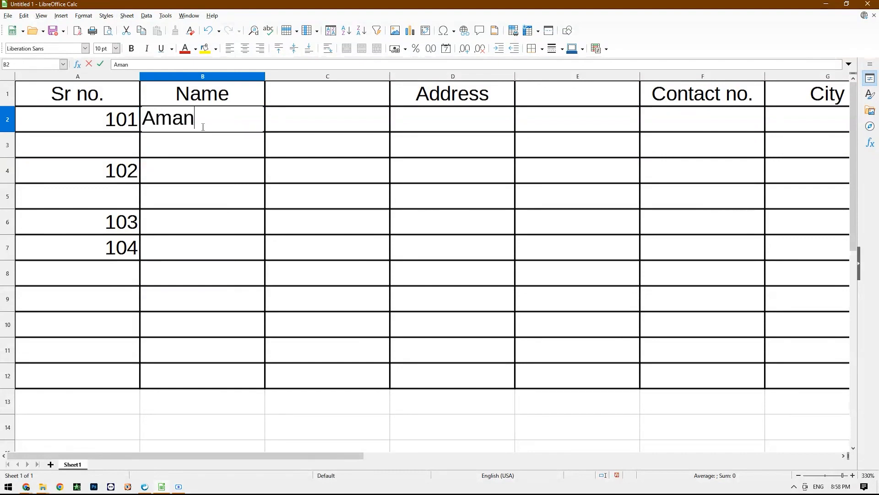
key("Return")
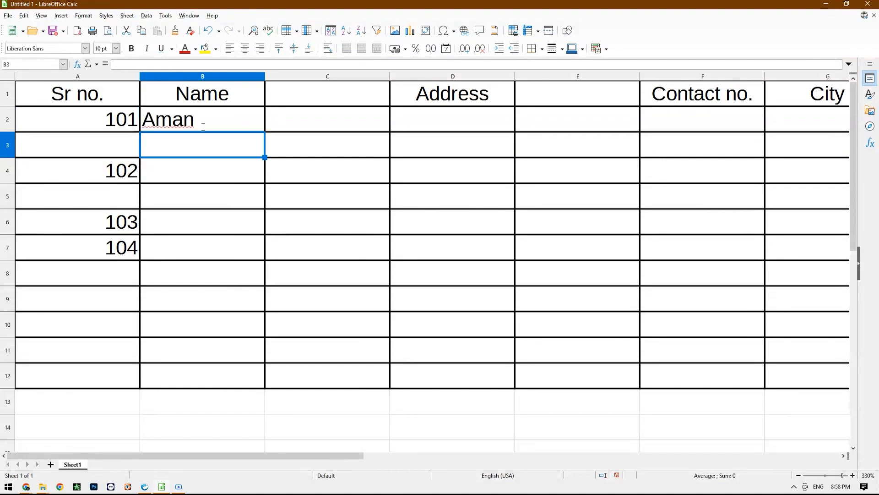
- Fill the Sr no. column as a consecutive series from 101 in A2 down to 111 in A12
left_click(134, 125)
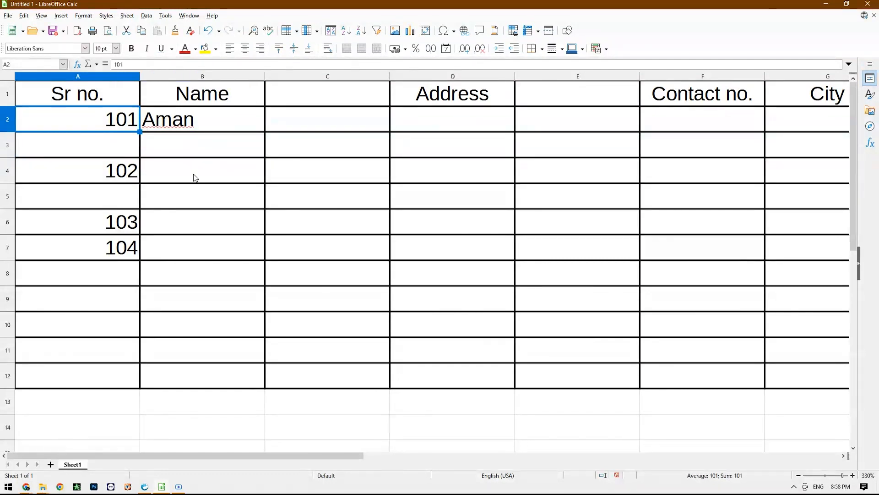
left_click_drag(140, 132, 133, 377)
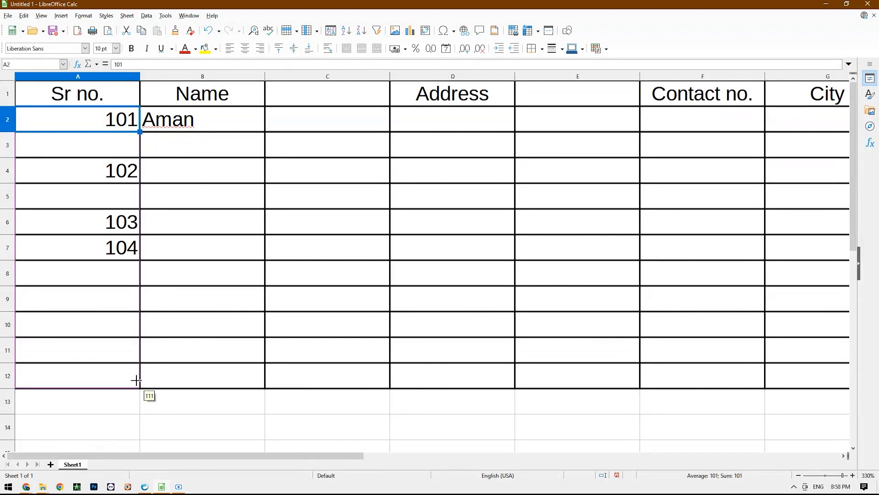
left_click(129, 152)
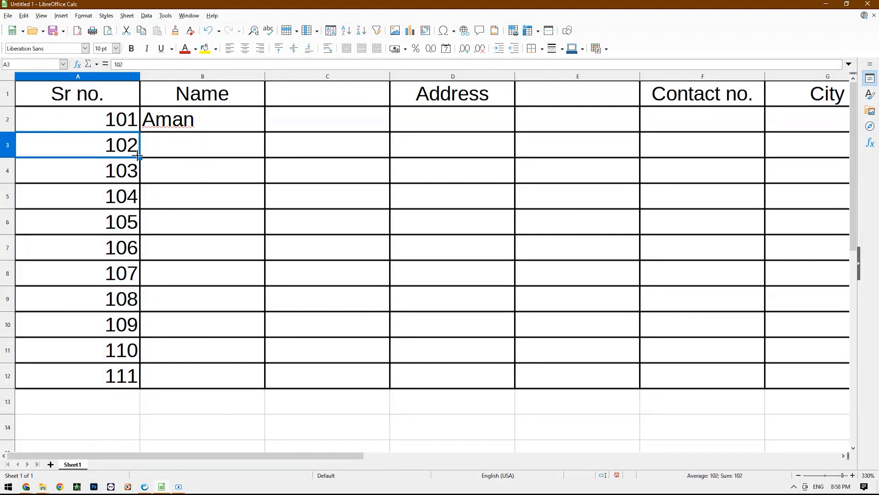
left_click(118, 120)
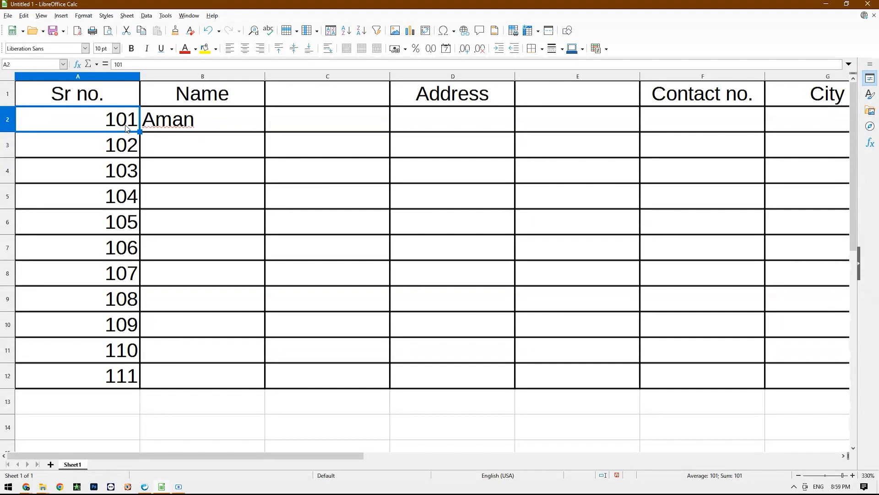
- Insert a blank cell at A2 above serial number 101, shifting the existing cells down
left_click(124, 16)
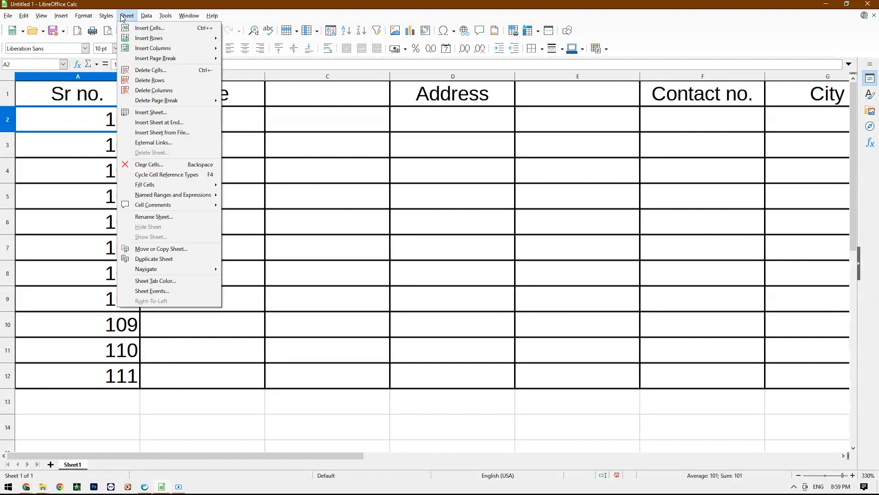
left_click(136, 25)
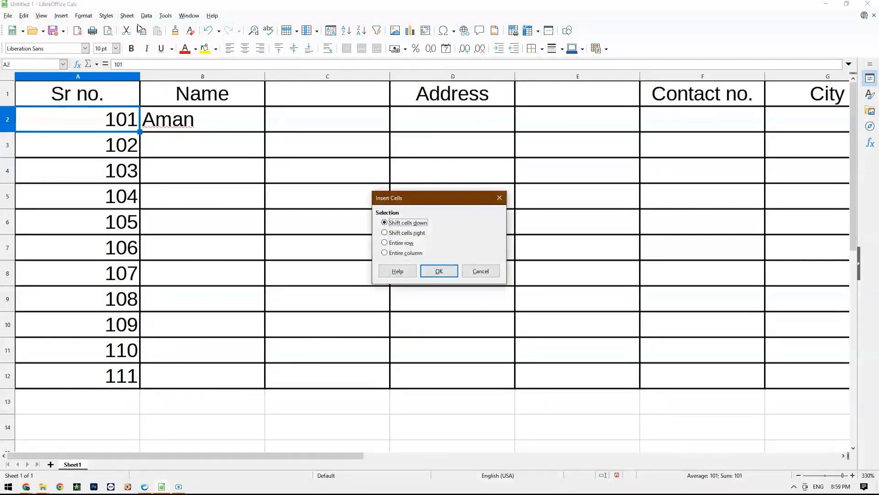
left_click_drag(439, 199, 336, 56)
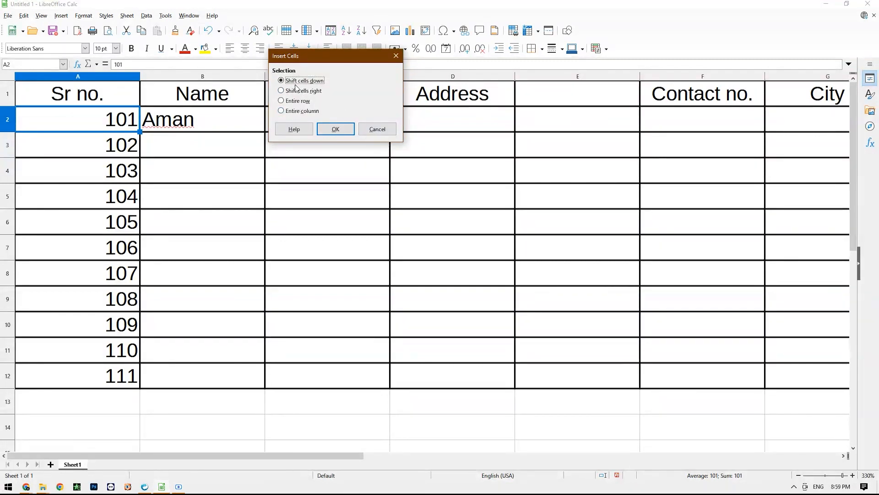
left_click(337, 128)
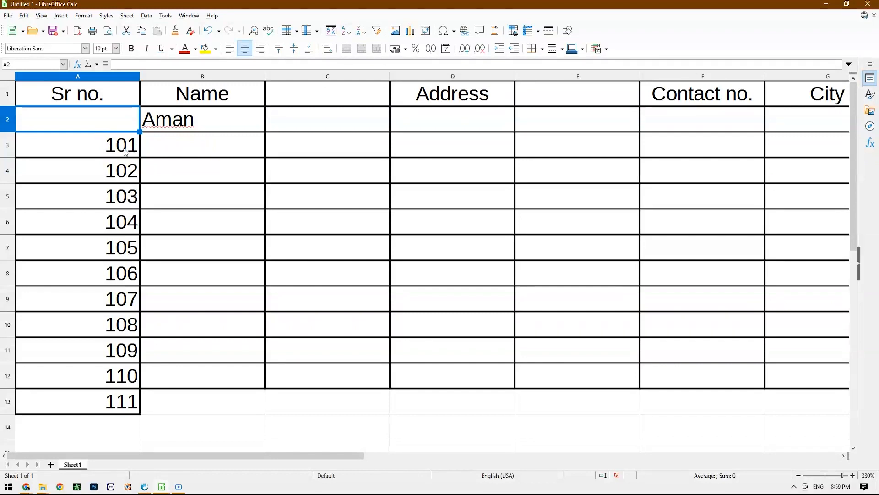
- Insert a blank cell at A4, where serial number 102 stands, shifting the existing cells right
left_click(127, 170)
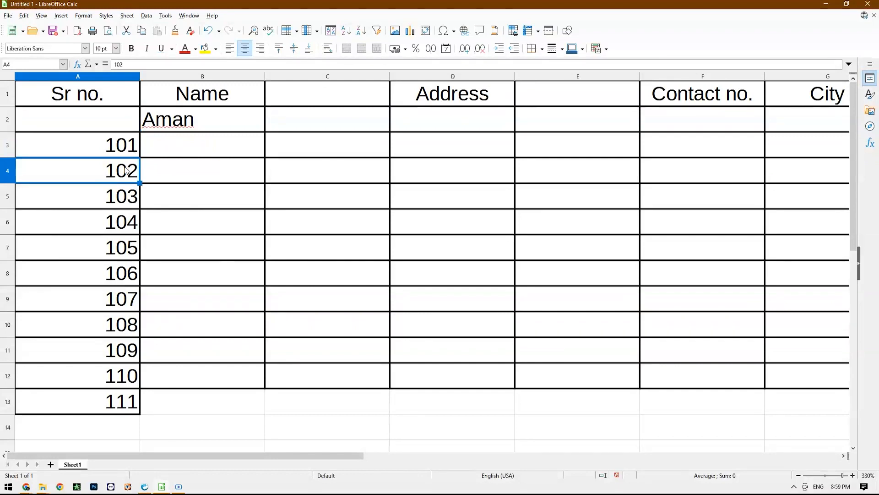
left_click(127, 15)
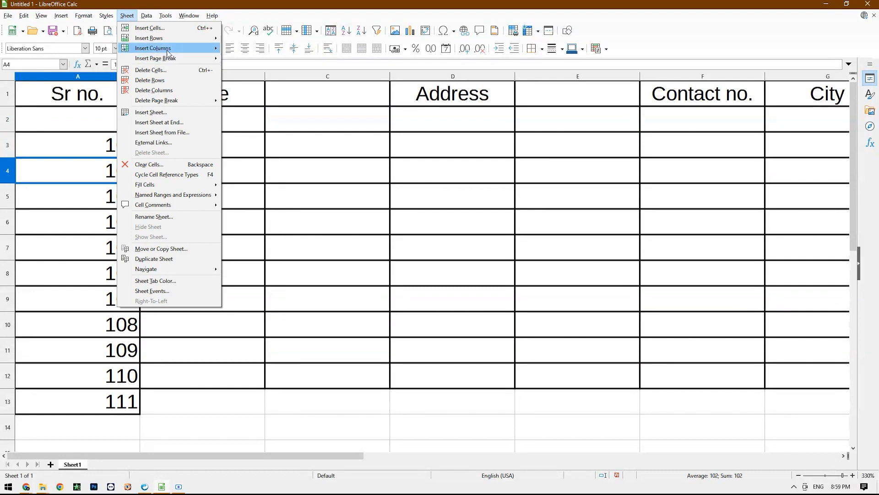
left_click(150, 27)
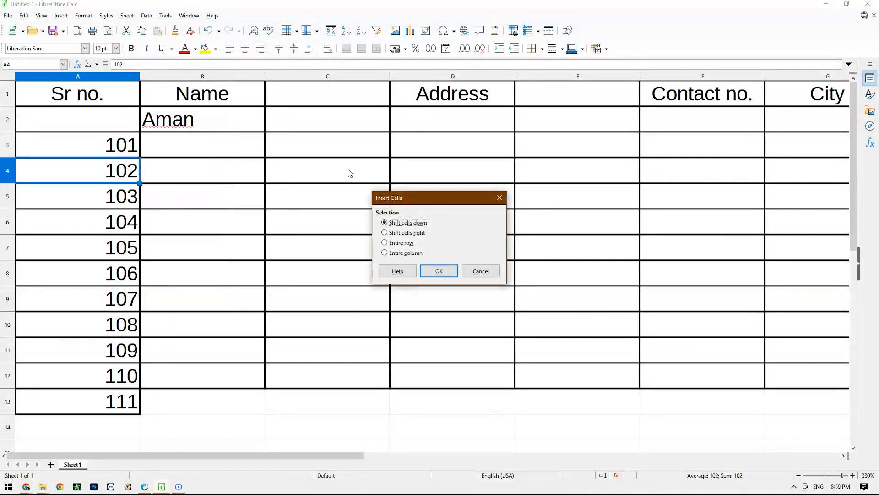
left_click_drag(393, 198, 259, 140)
left_click(275, 174)
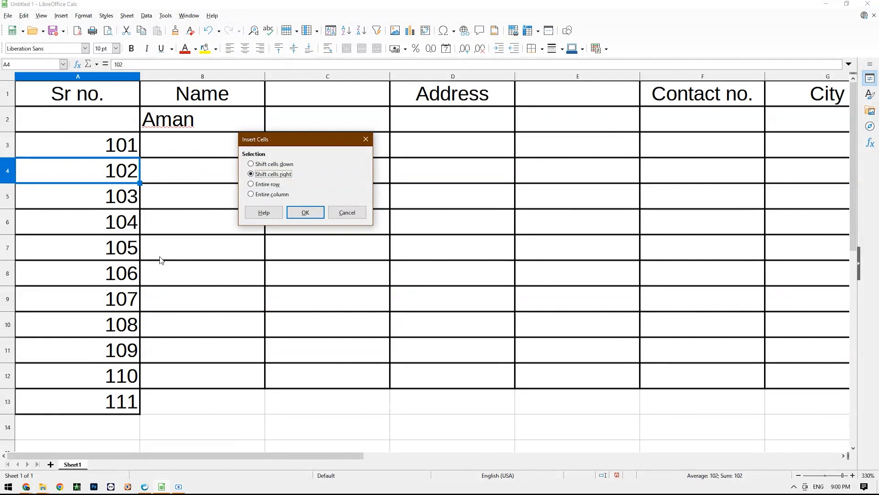
left_click(313, 213)
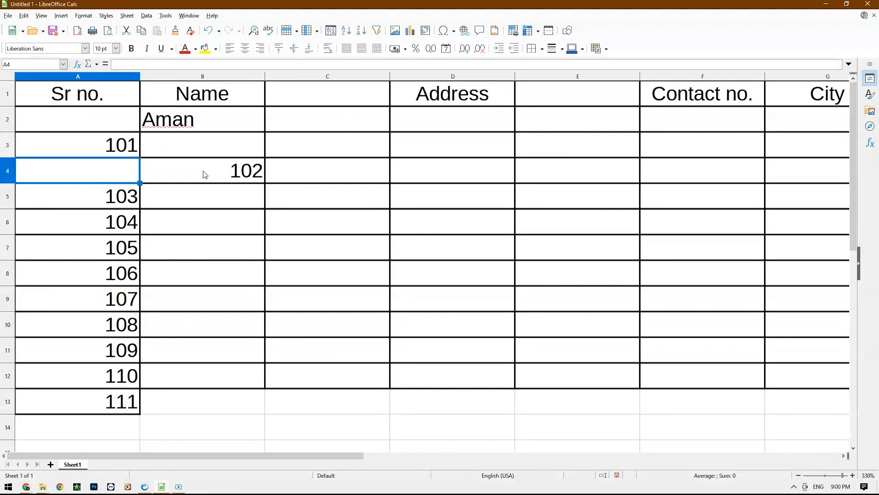
left_click(136, 226)
left_click(128, 16)
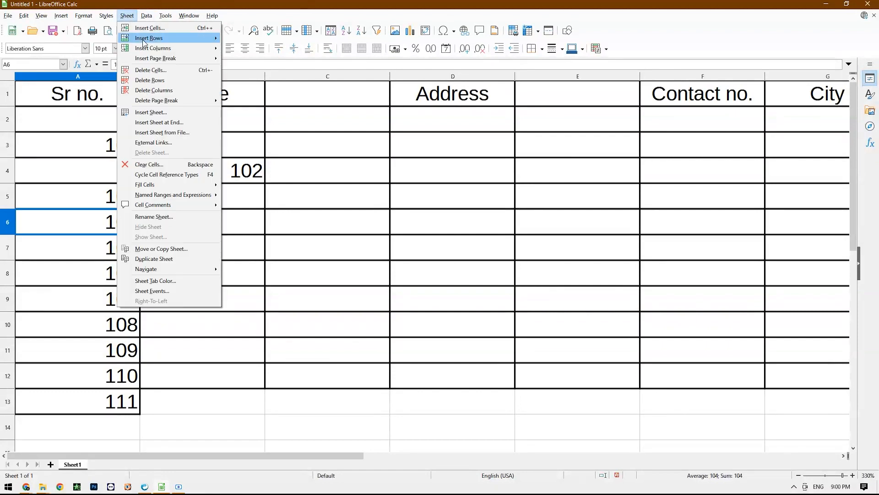
left_click(149, 28)
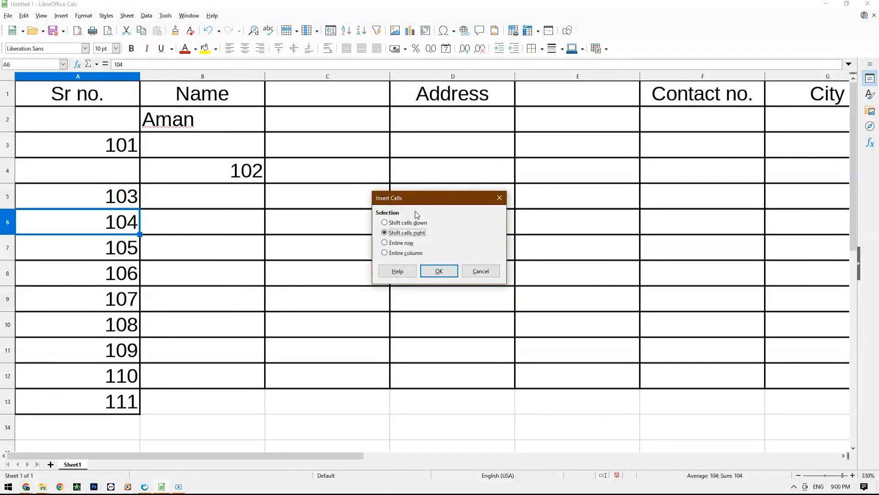
left_click_drag(409, 207, 243, 195)
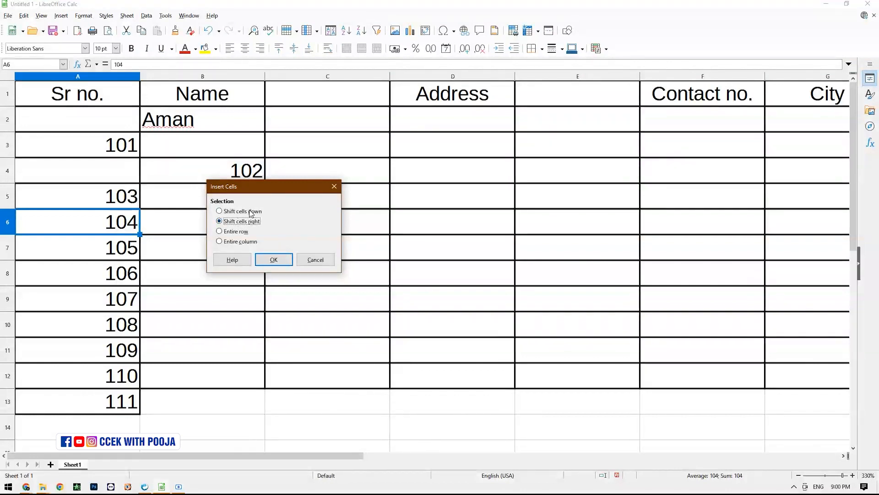
key("Escape")
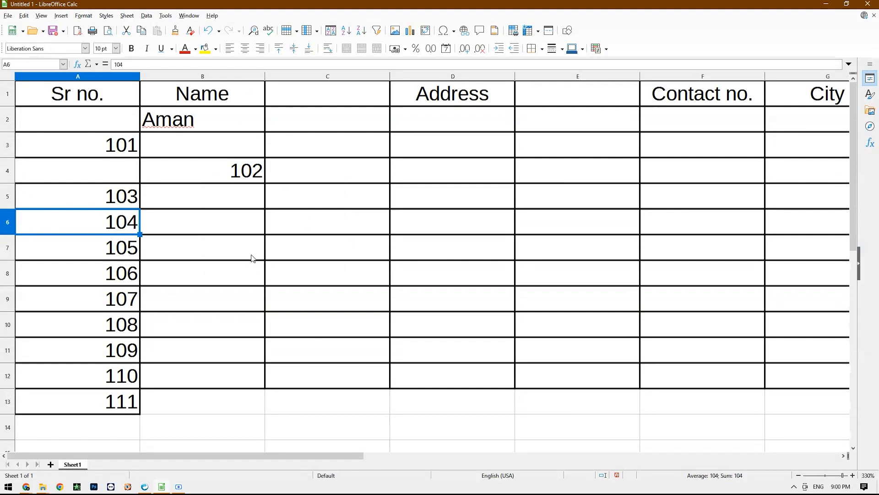
- Delete the blank cell A4 in the Sr no. column, shifting the cells below it up
left_click(111, 180)
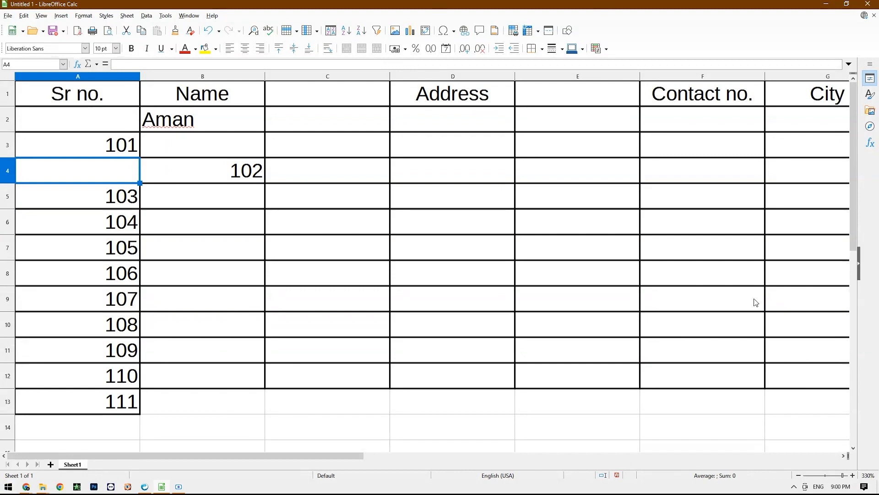
left_click(127, 15)
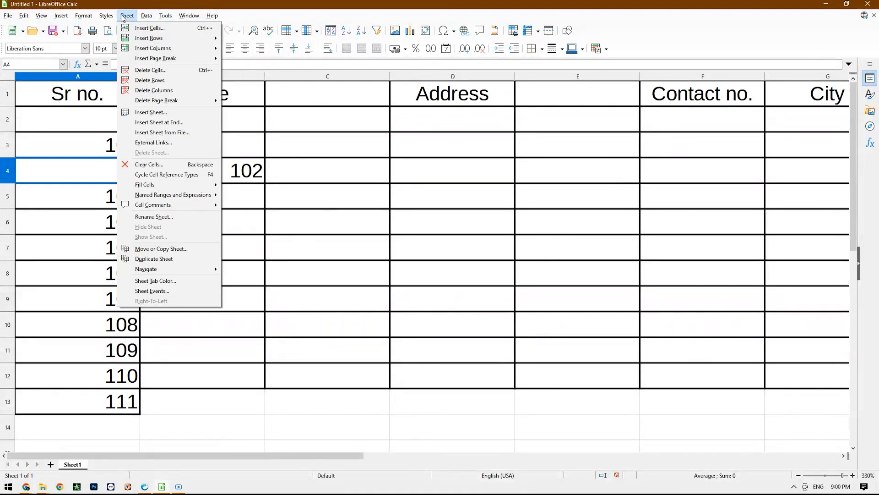
left_click(151, 71)
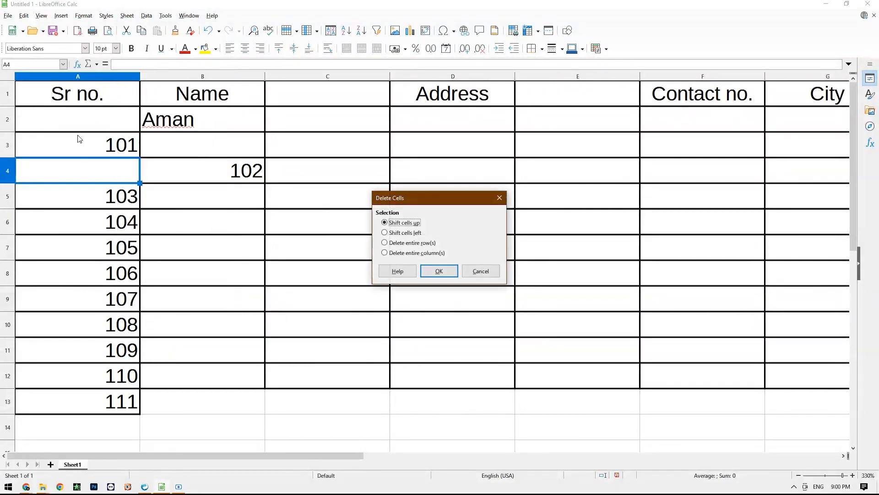
left_click_drag(432, 196, 268, 196)
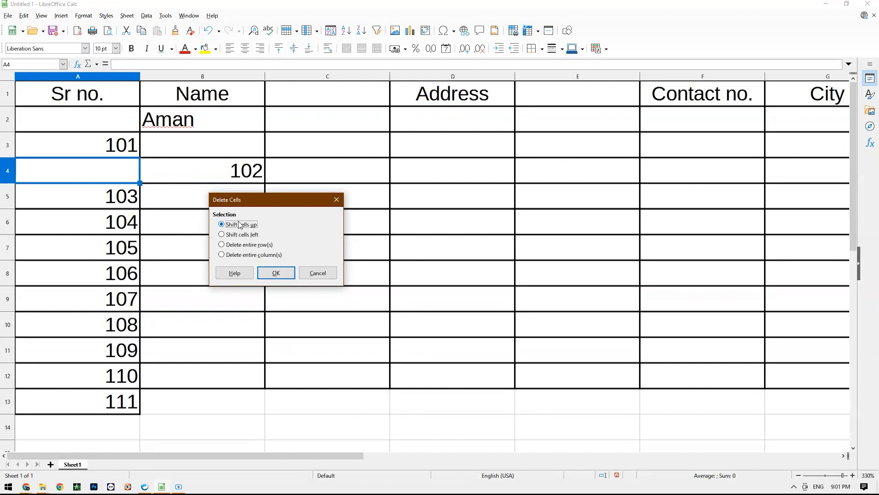
left_click(276, 274)
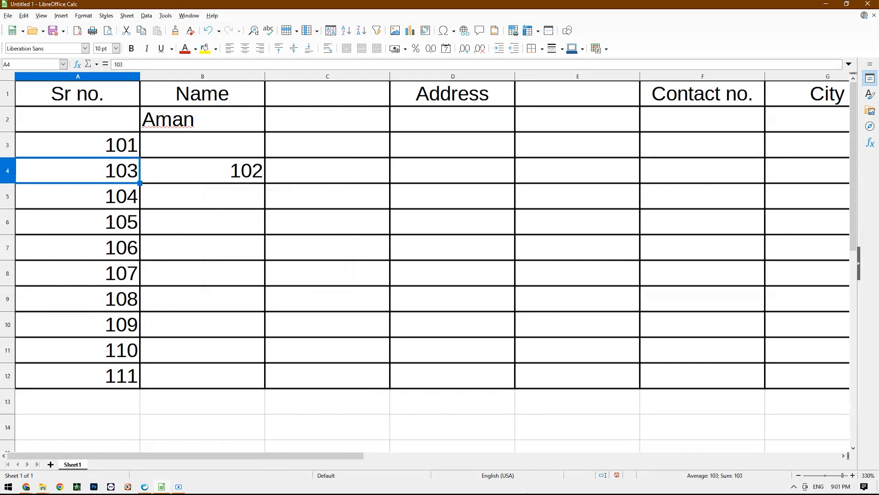
- Delete the blank cell A2 under the Sr no. heading, shifting the cells up
left_click(120, 130)
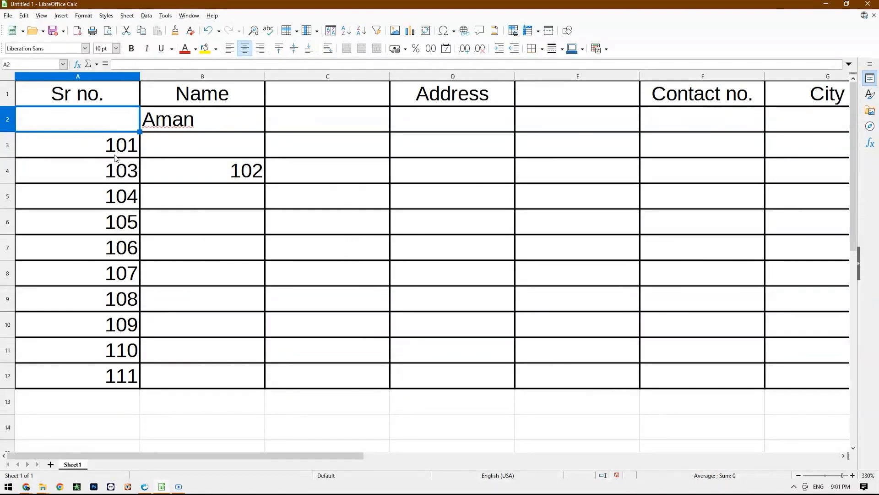
left_click(128, 15)
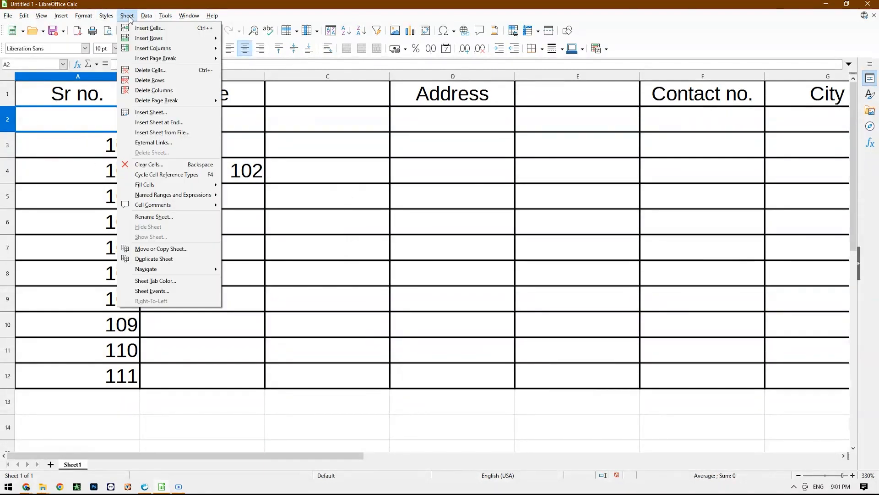
left_click(156, 72)
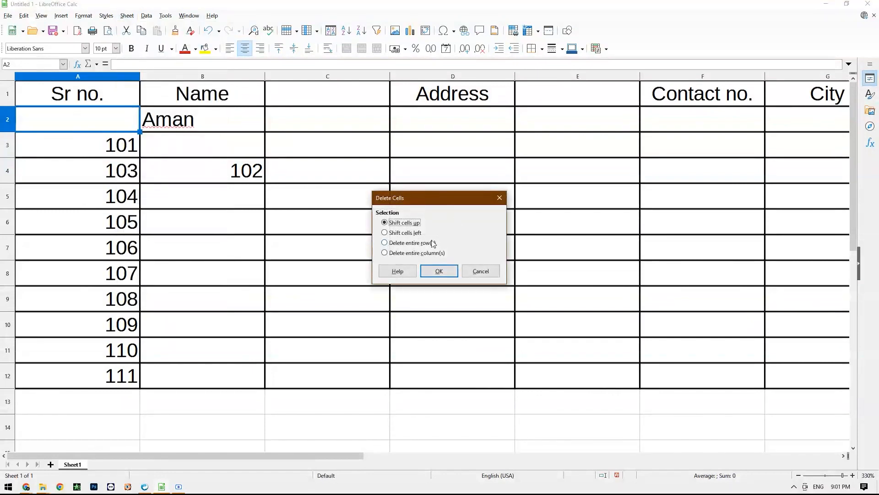
left_click(436, 271)
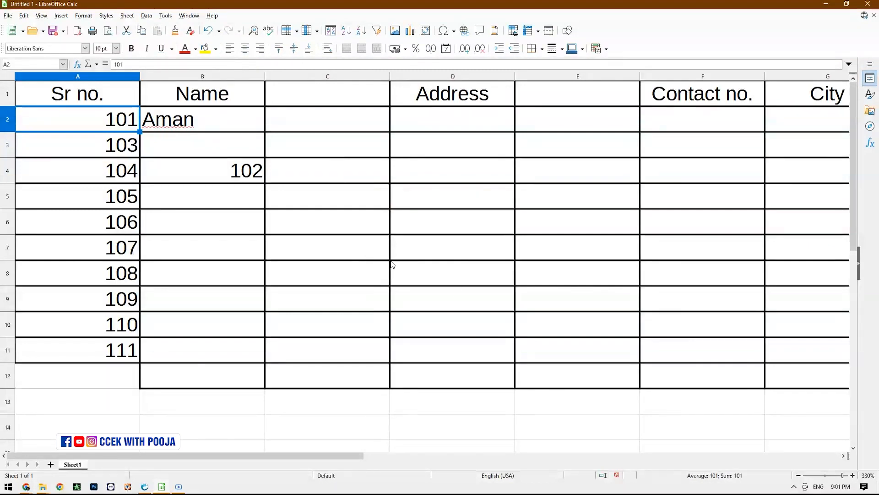
- Delete the entire empty column C between the Name and Address columns
left_click(353, 98)
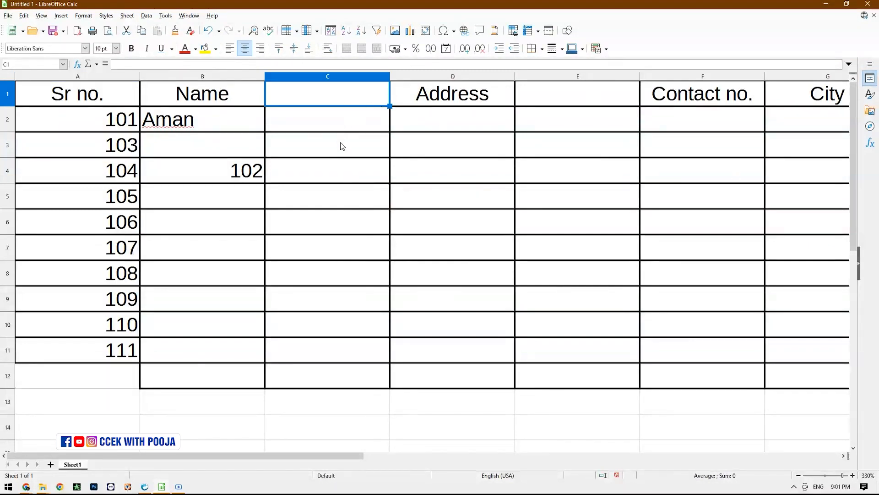
left_click(127, 15)
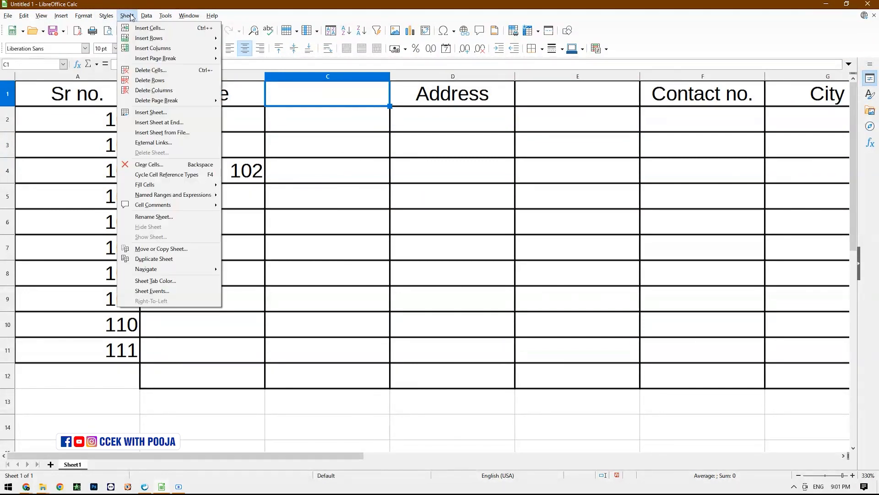
left_click(154, 90)
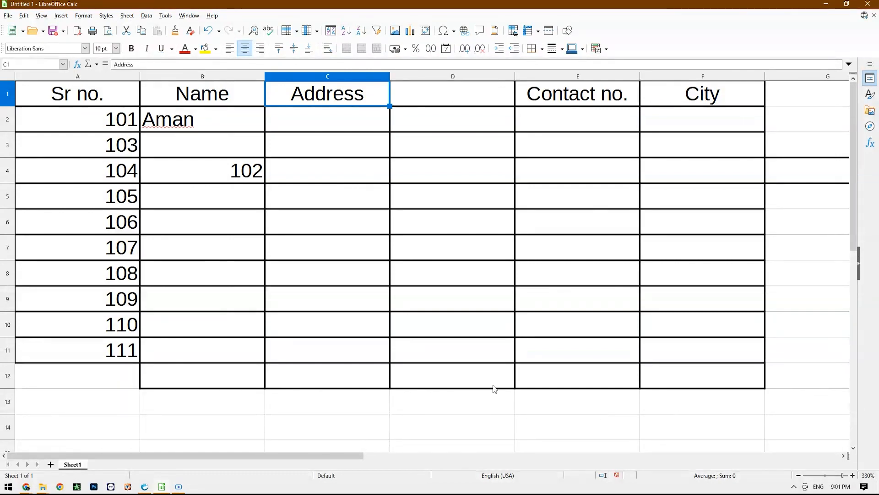
- Delete the entire empty row 12 at the lower end of the bordered table
left_click(186, 382)
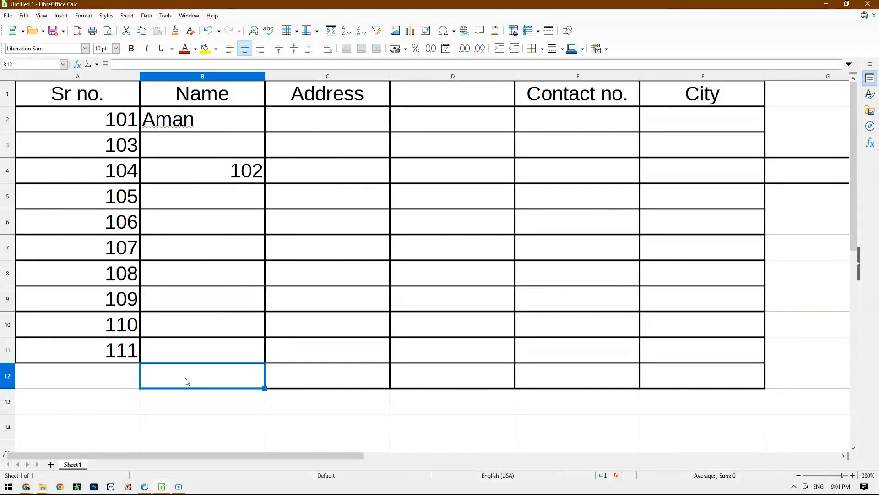
left_click(129, 17)
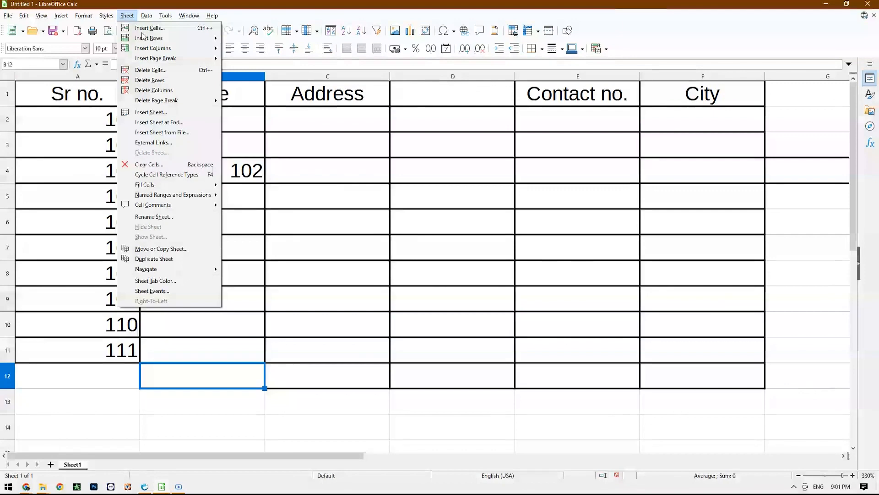
left_click(166, 81)
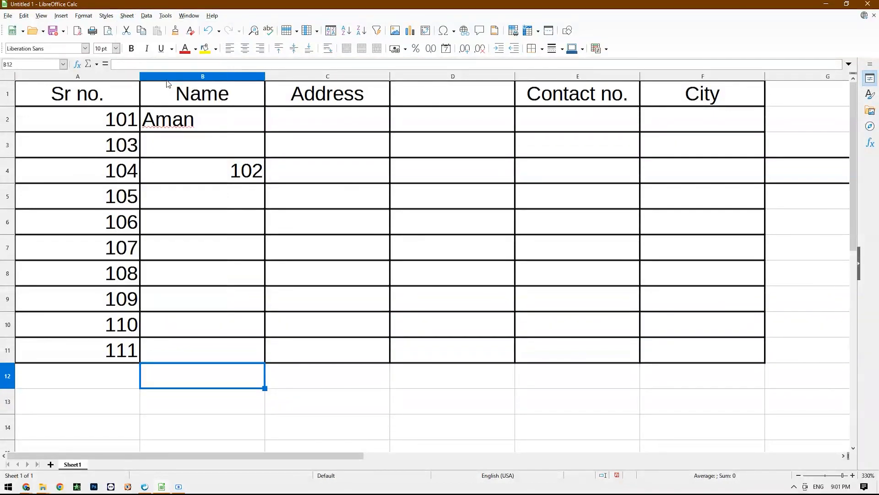
left_click(289, 369)
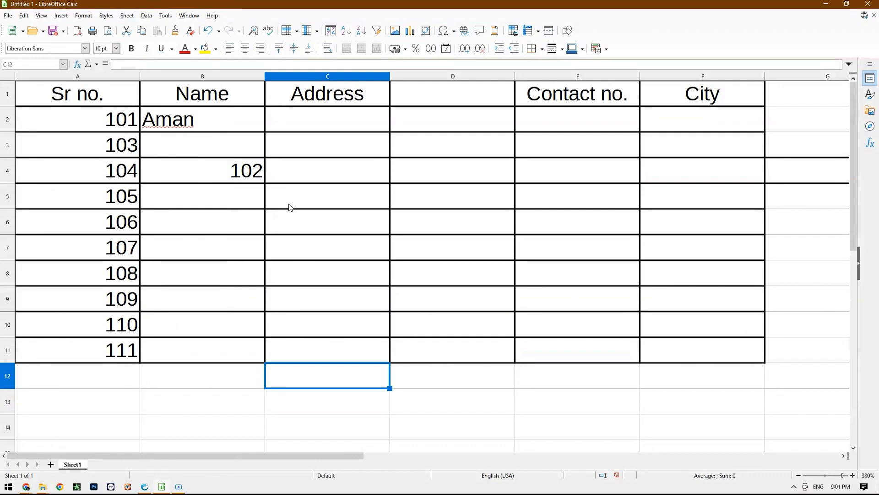
left_click(128, 17)
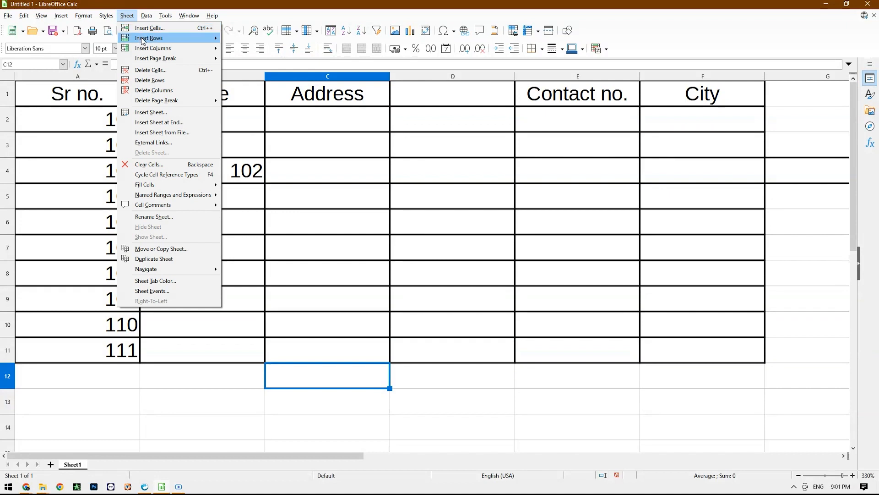
mouse_move(153, 49)
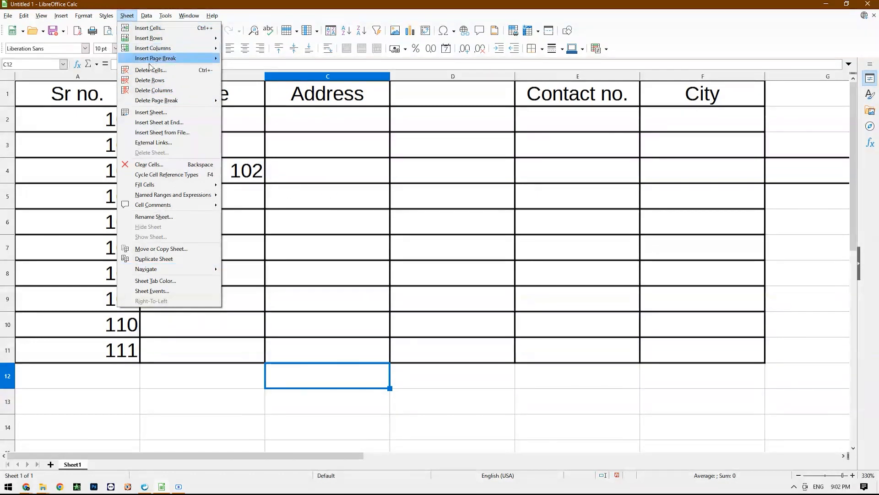
left_click(212, 15)
mouse_move(129, 15)
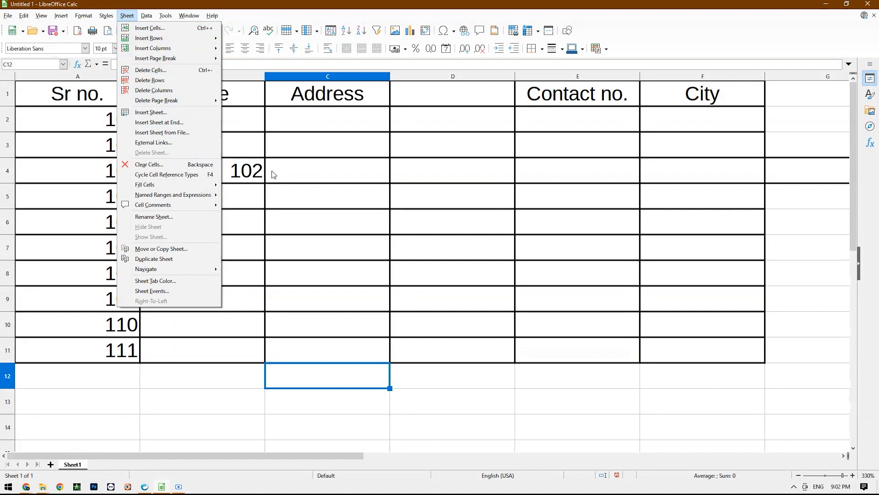
left_click(295, 200)
- Clear the stray number 102 from cell B4 in the Name column
left_click(248, 178)
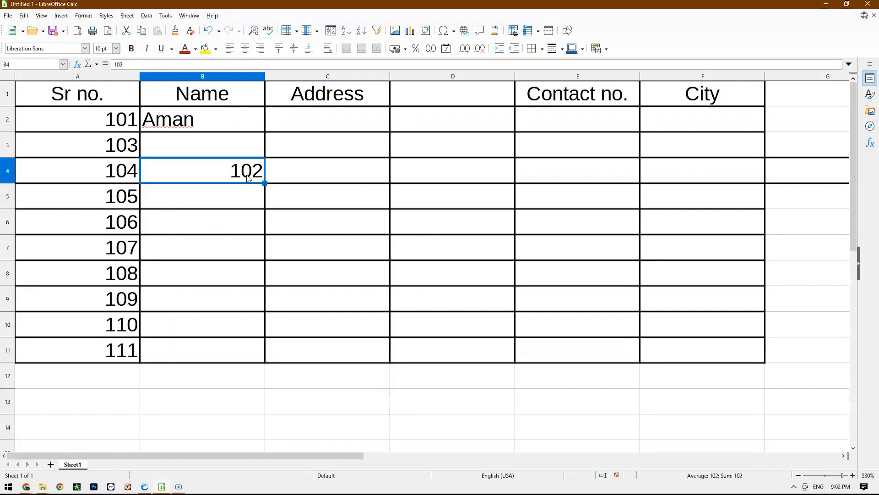
key("BackSpace")
key("Return")
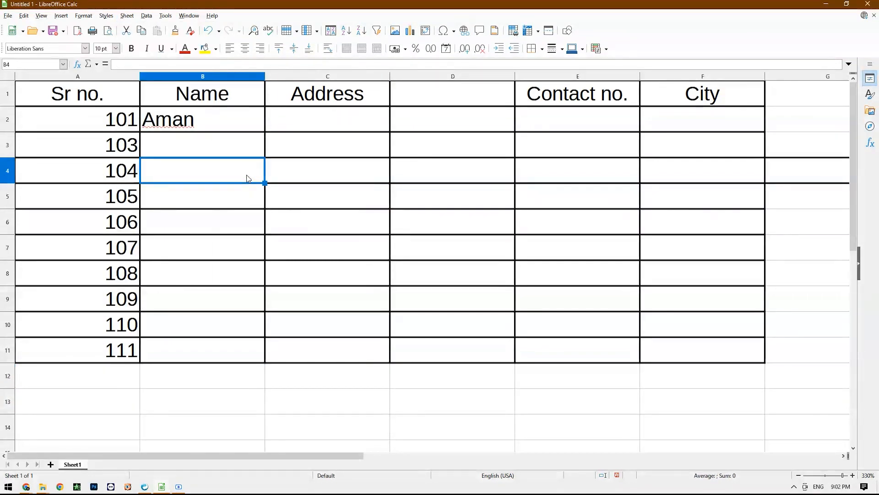